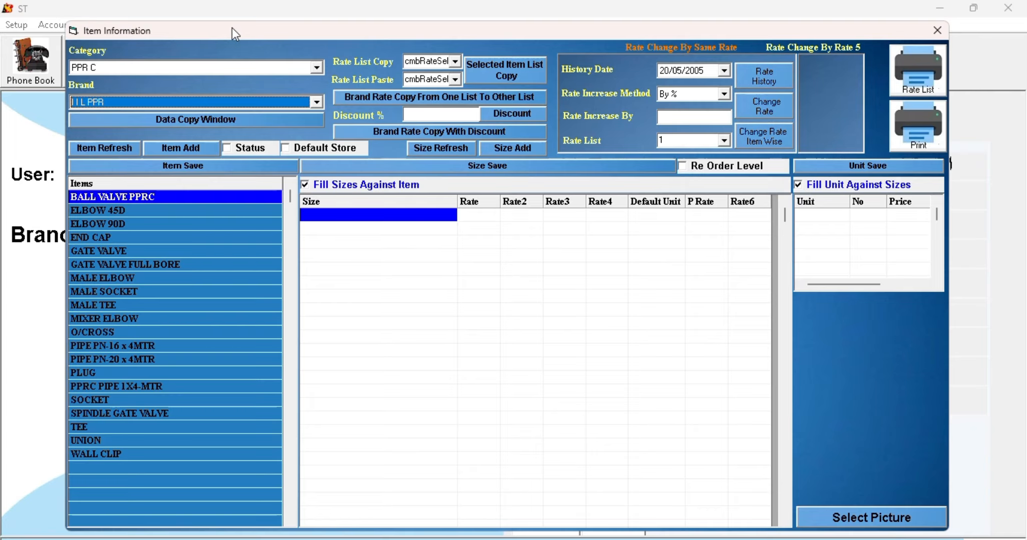
Review the sizes and rates of BALL VALVE PPRC and ELBOW 90D, including the units of ELBOW 90D's 25x1/2" size
left_click(706, 226)
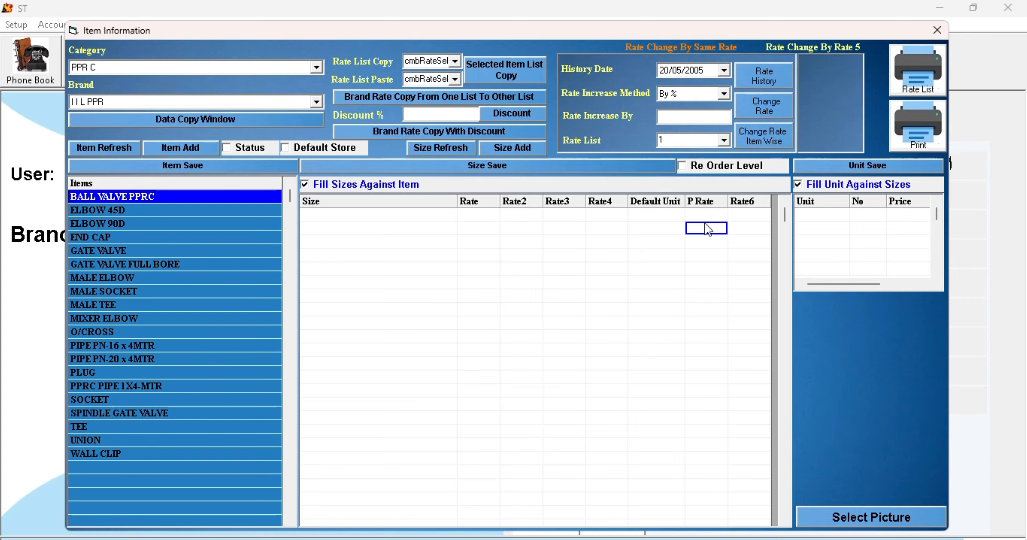
left_click(163, 204)
left_click(164, 196)
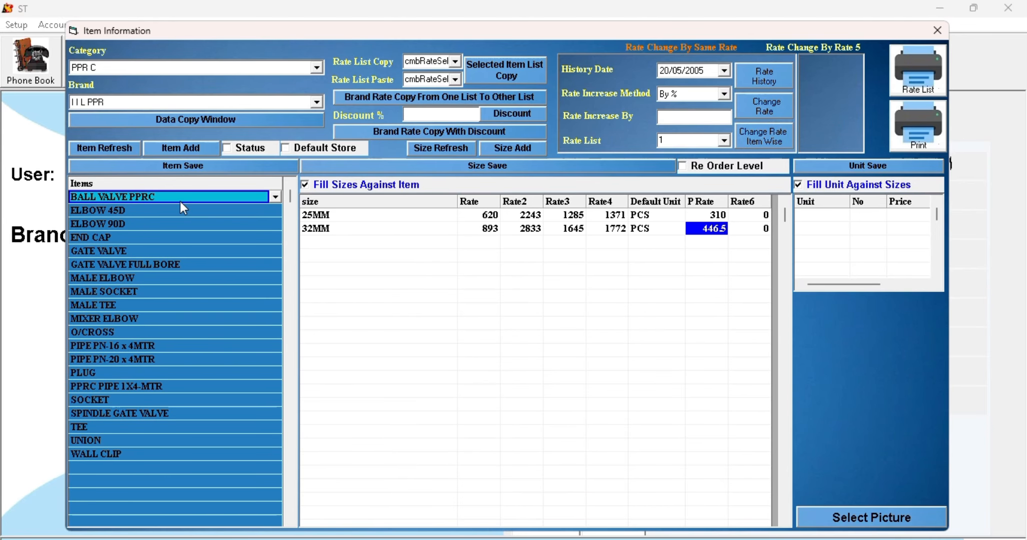
left_click(221, 226)
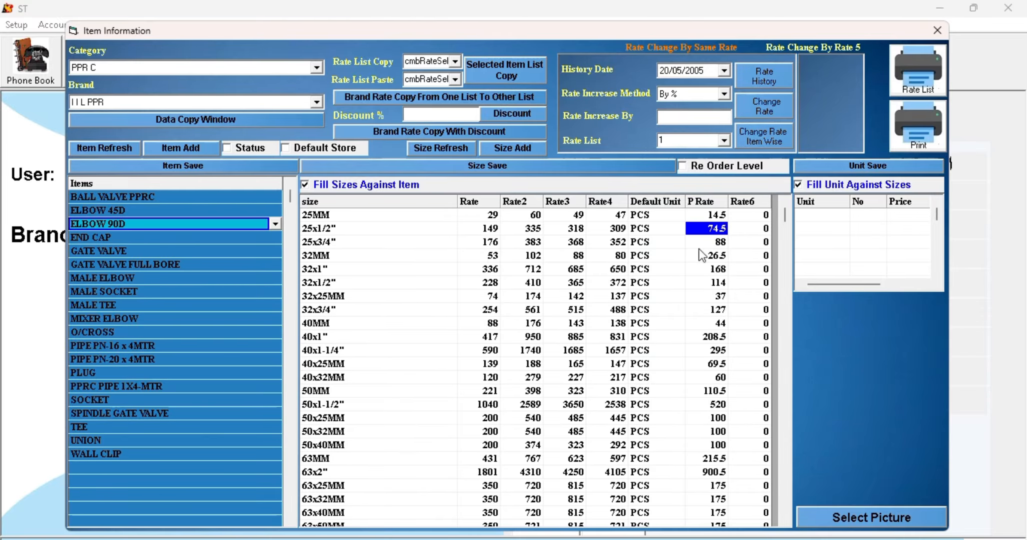
left_click(480, 219)
left_click(483, 228)
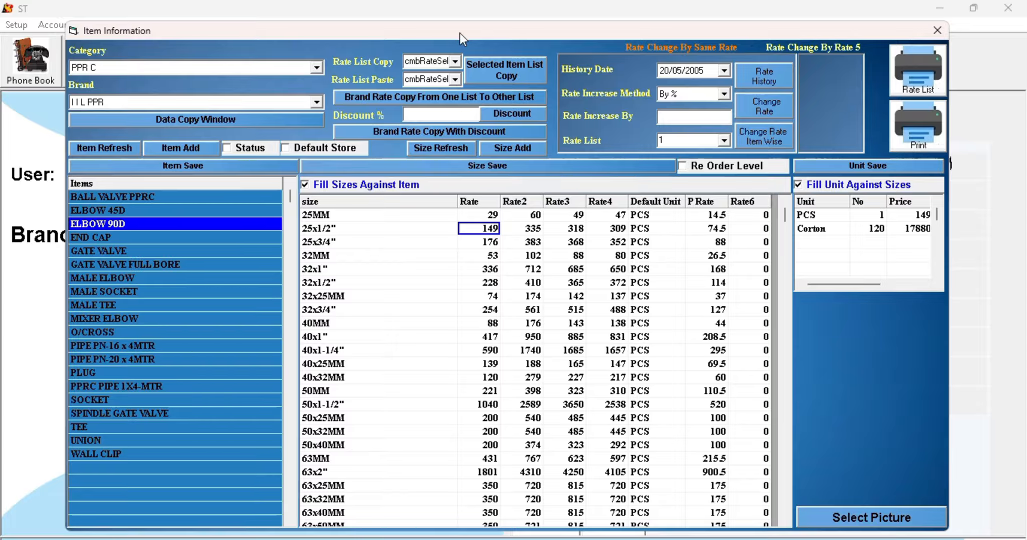
Calculate ELBOW 90D rates from rate list 1 into rate list 5 with a 30% discount
left_click(454, 62)
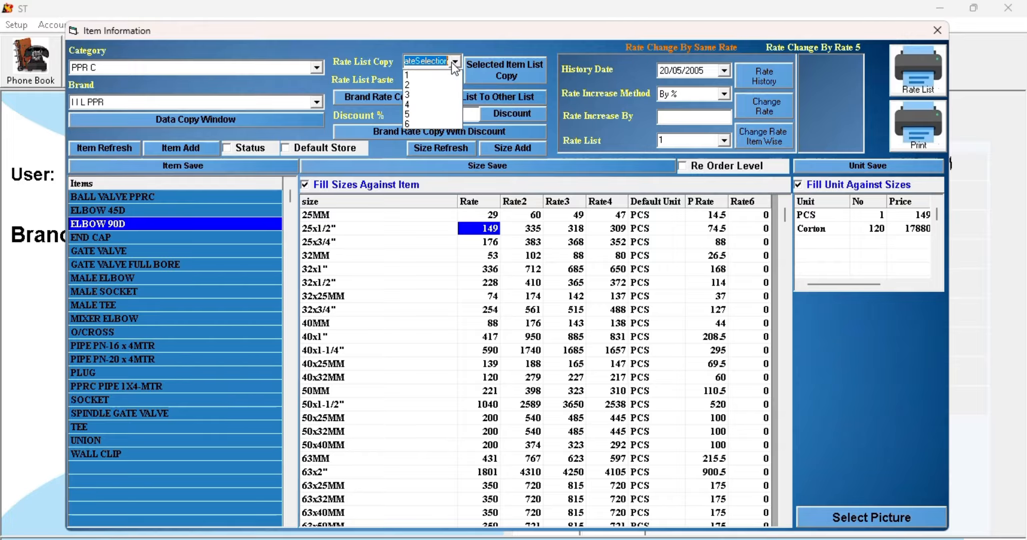
left_click(439, 76)
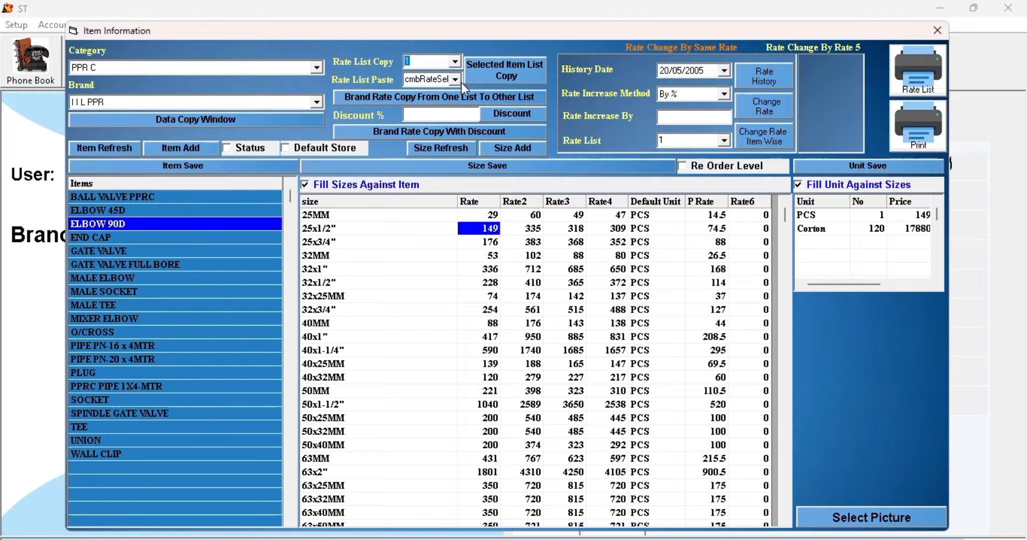
left_click(452, 81)
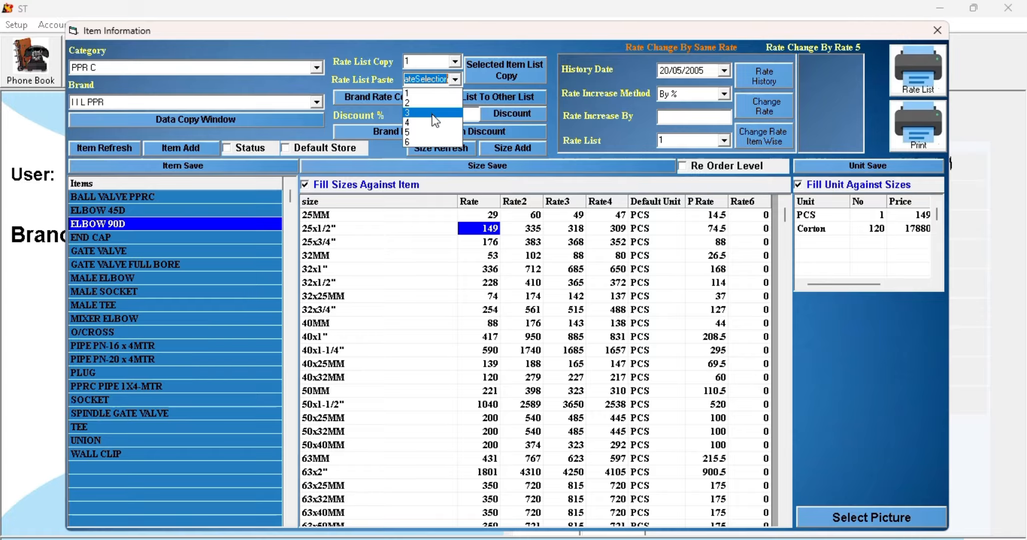
left_click(432, 132)
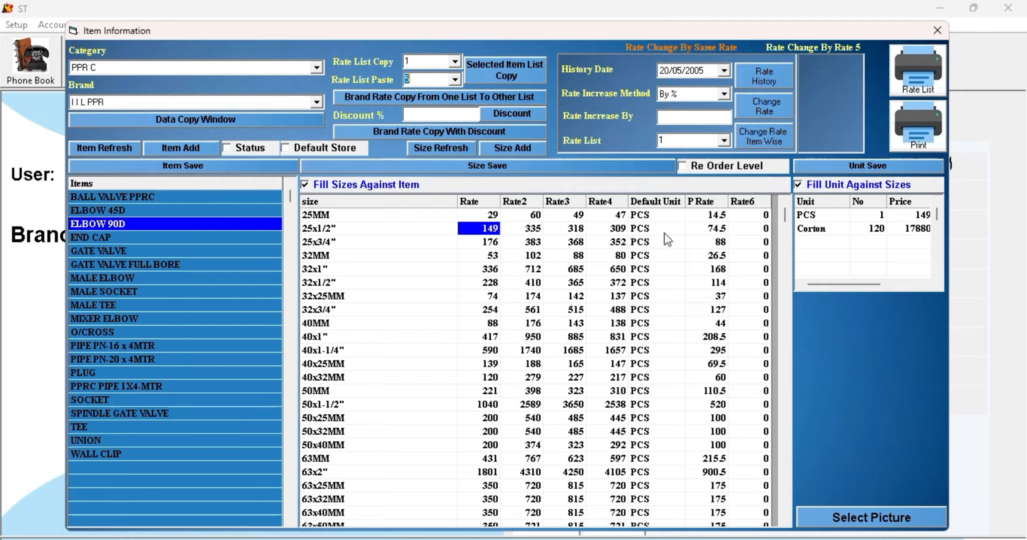
left_click(444, 117)
type("30")
left_click(529, 112)
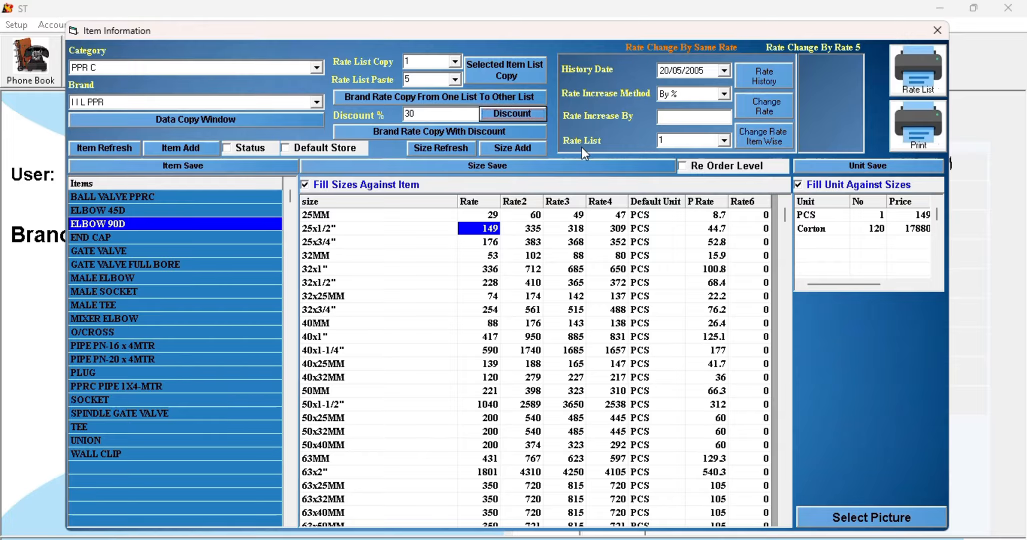
Reload the size rates of ELBOW 90D and close the item information window
left_click(156, 241)
left_click(157, 223)
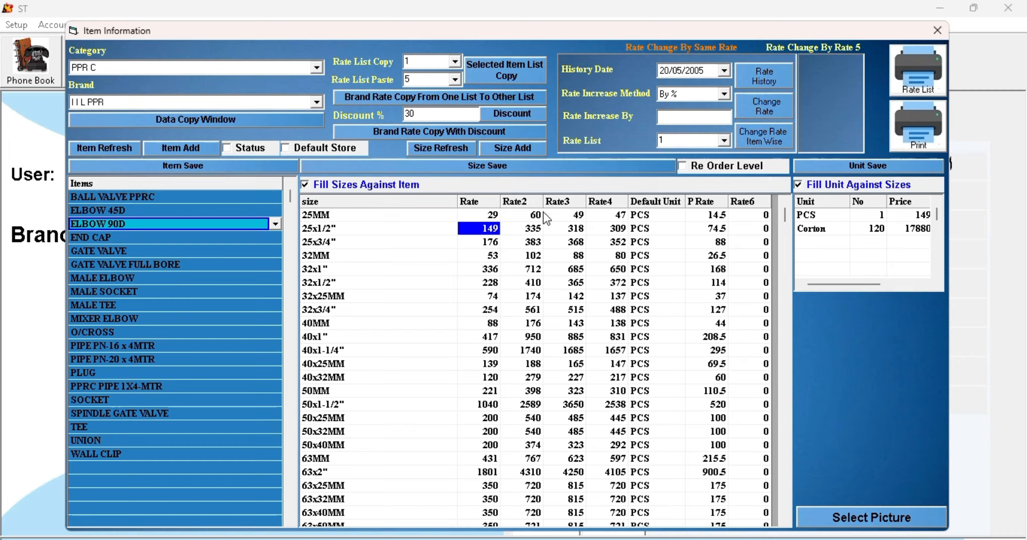
left_click(936, 31)
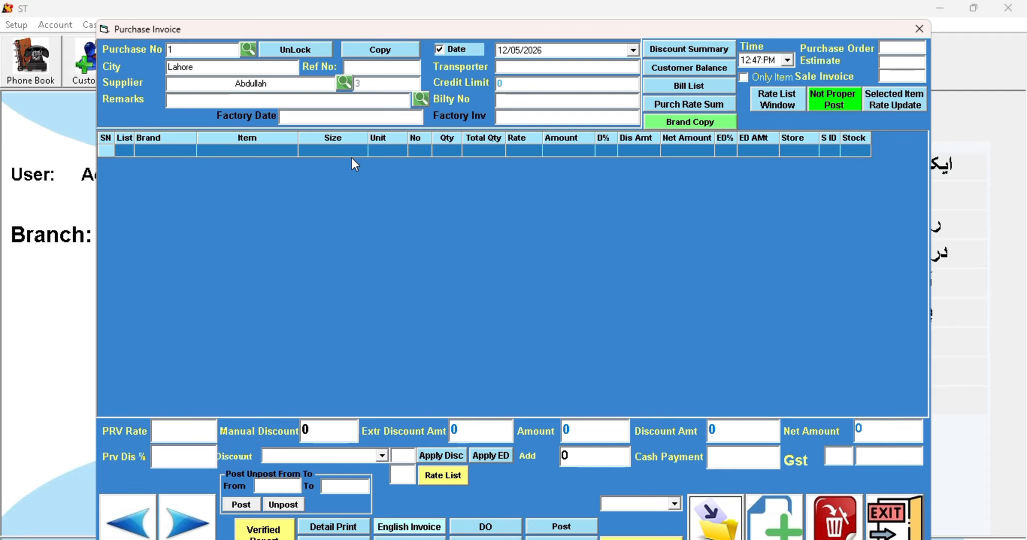
Start the first purchase invoice line with rate list 1 and the brand I I L PPR
key("Up")
key("Up")
key("Up")
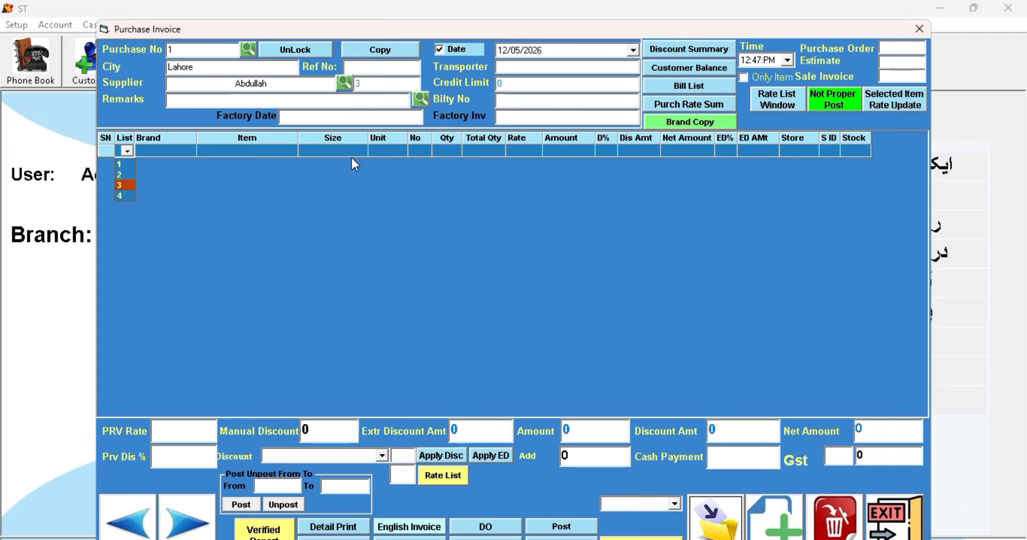
key("Return")
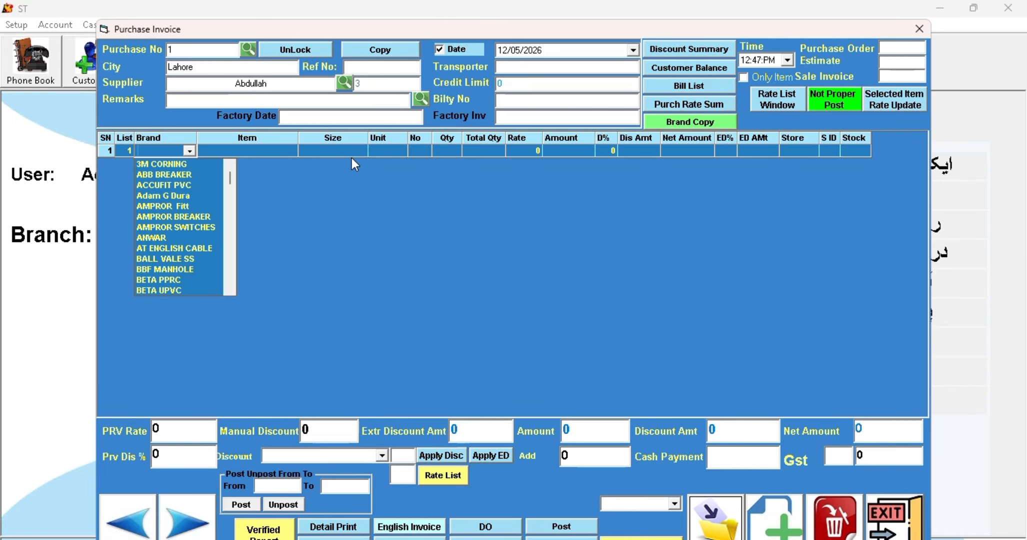
type("i")
key("Return")
Complete the first invoice line with item ELBOW 45D, size 25MM, unit PCS and quantity 10
key("Down")
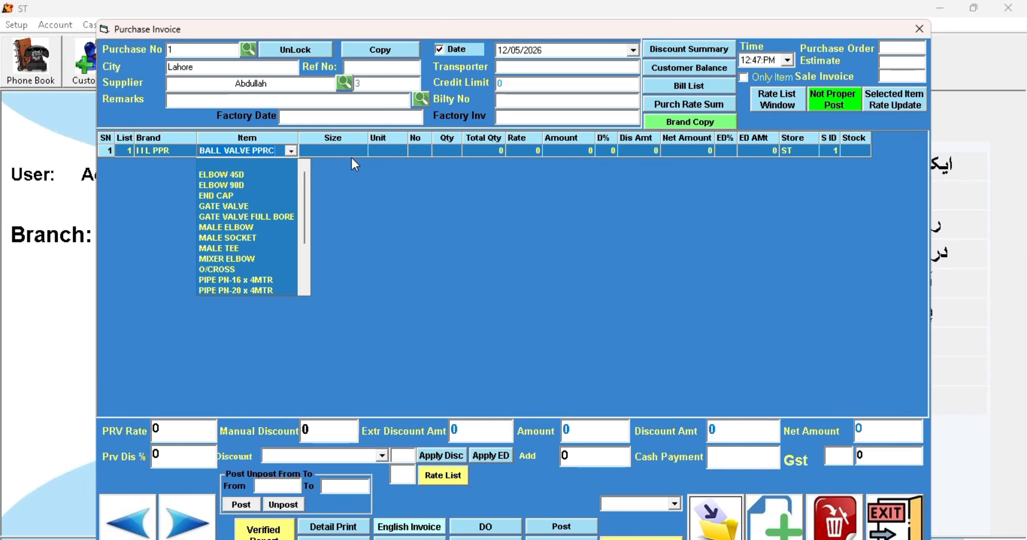
key("Return")
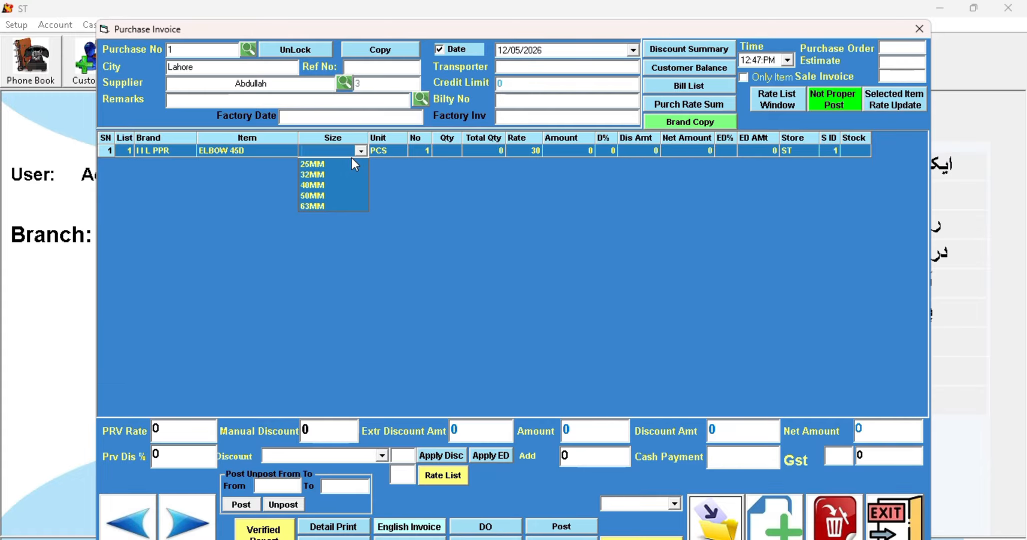
key("Down")
key("Return")
key("Return")
type("10")
key("Return")
key("Return")
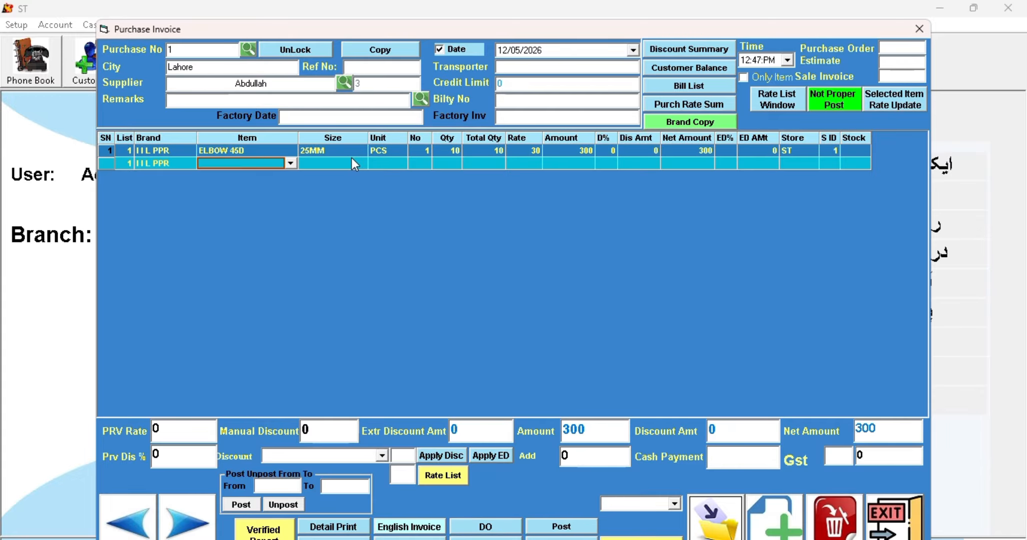
Add a second invoice line for ELBOW 90D, size 25x1/2", unit PCS, with quantity 50
key("Down")
key("Return")
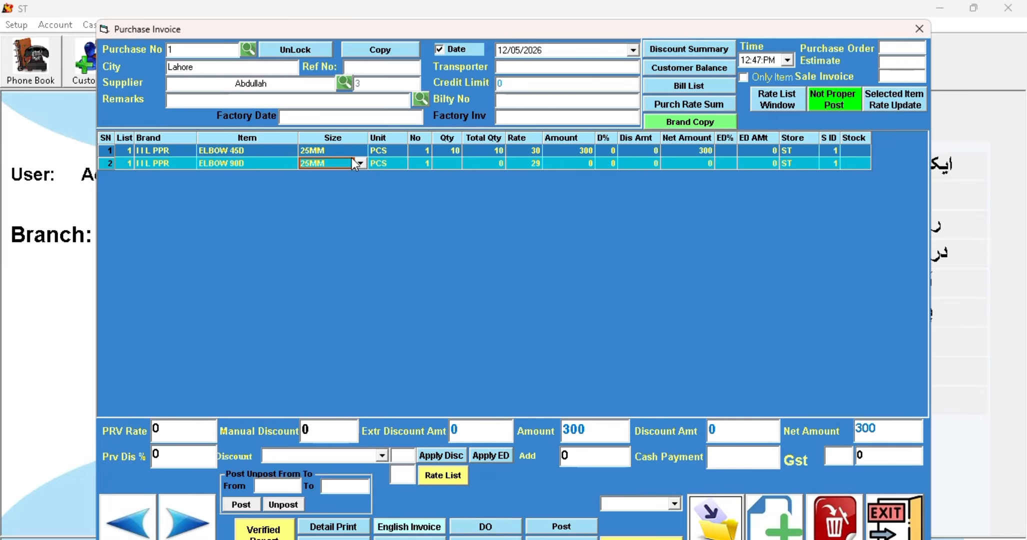
key("Down")
key("Return")
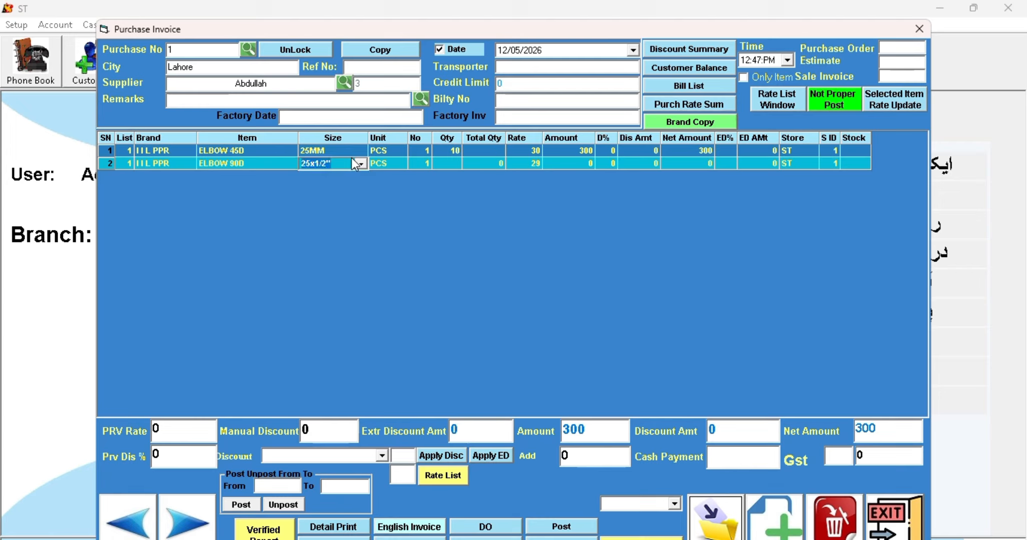
key("Return")
key("Return")
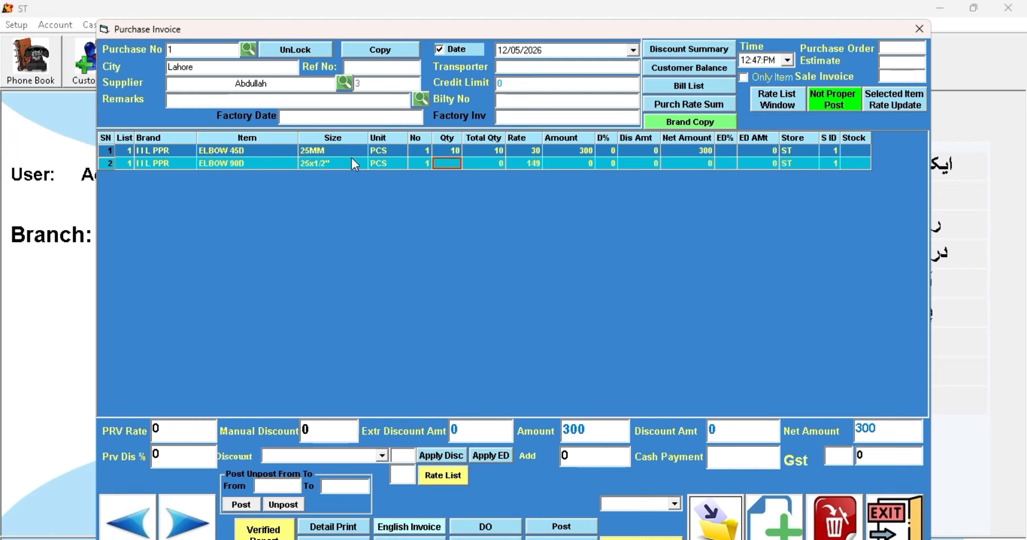
type("50")
key("Return")
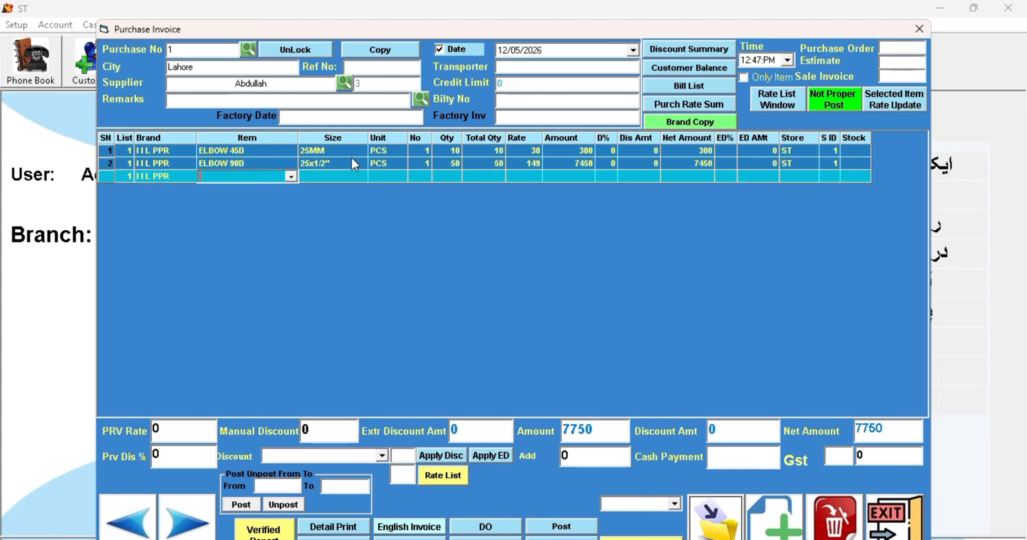
Add a third invoice line for GATE VALVE, size 25MM, unit PCS, with quantity 45
type("gate")
key("Return")
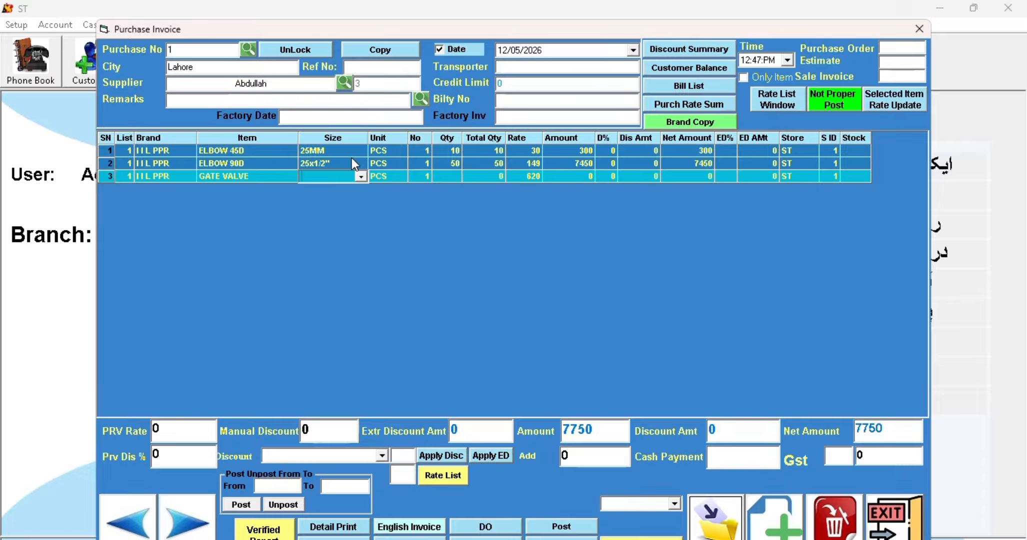
key("Return")
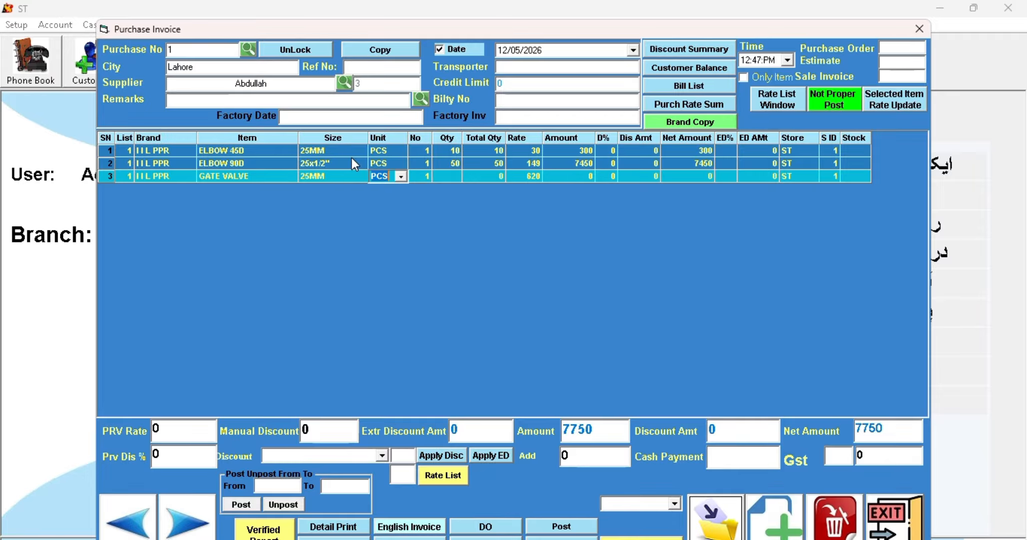
key("Return")
type("45")
key("Return")
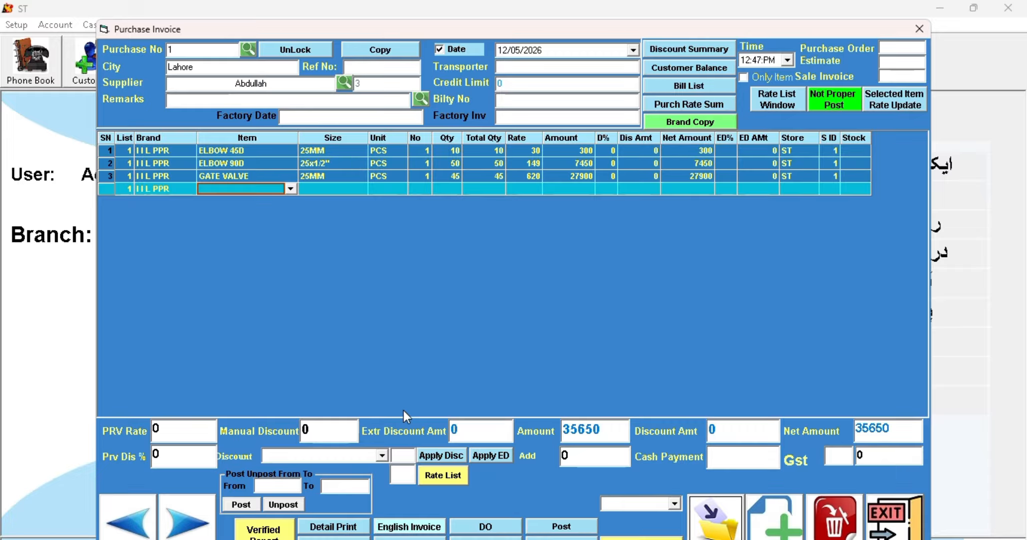
Apply a 30% discount to all I I L PPR lines of the purchase invoice
left_click(396, 455)
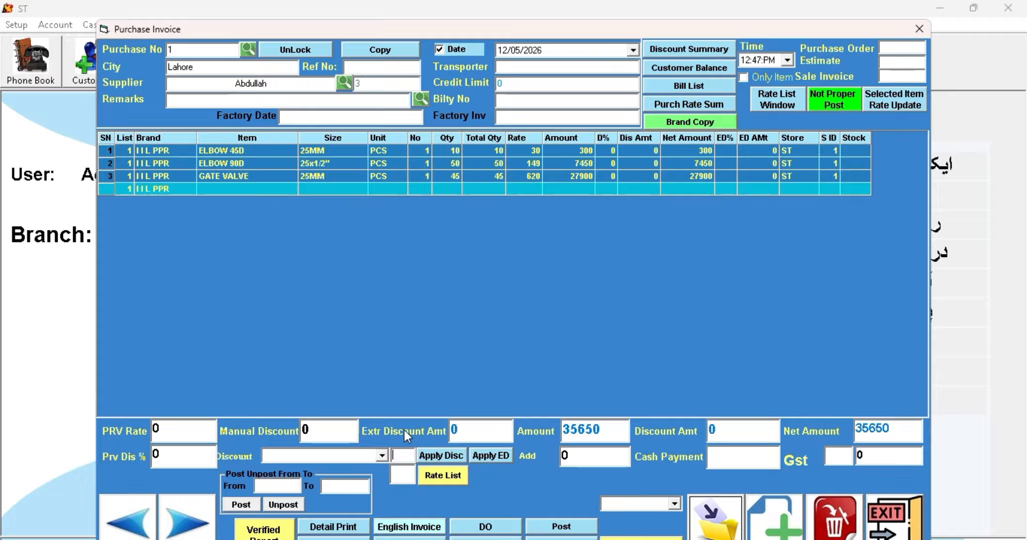
type("30")
left_click(380, 458)
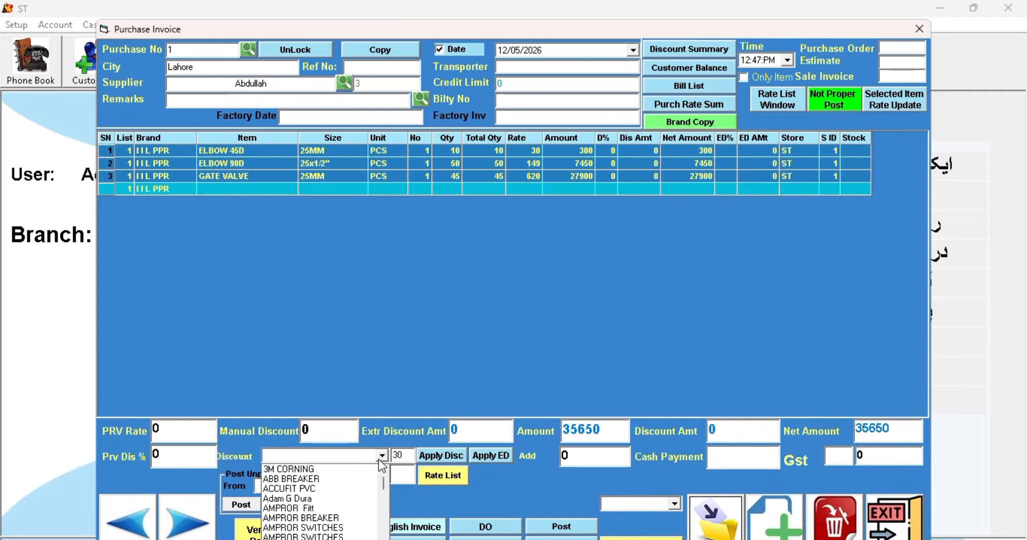
key("i")
key("Return")
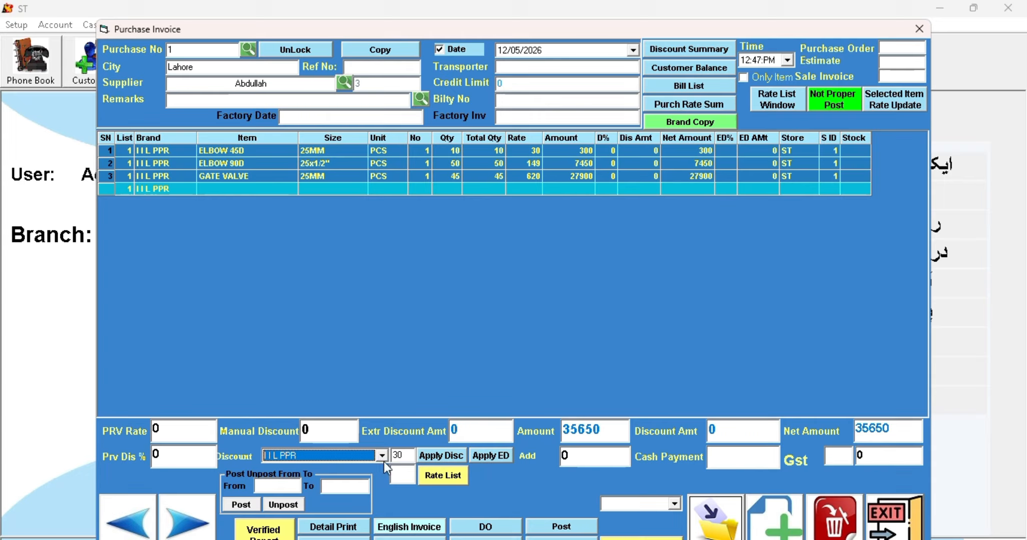
left_click(441, 454)
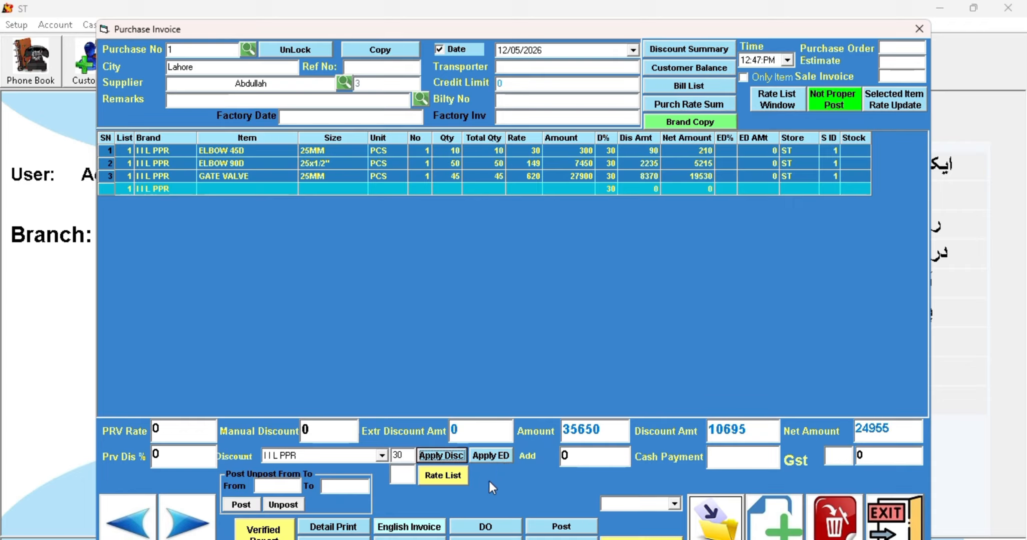
Apply a 2% extra discount to the I I L PPR lines of the invoice
left_click(405, 454)
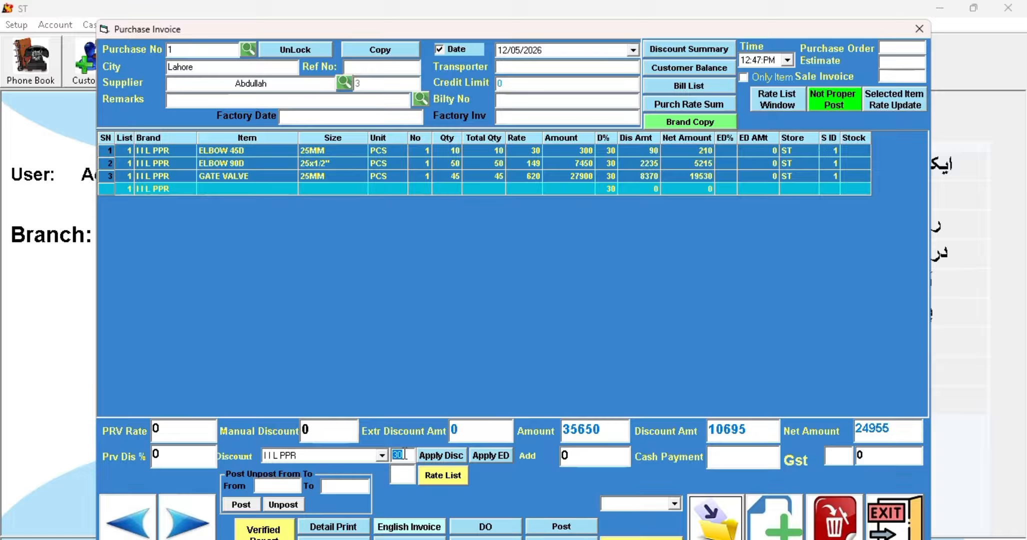
type("2")
left_click(499, 457)
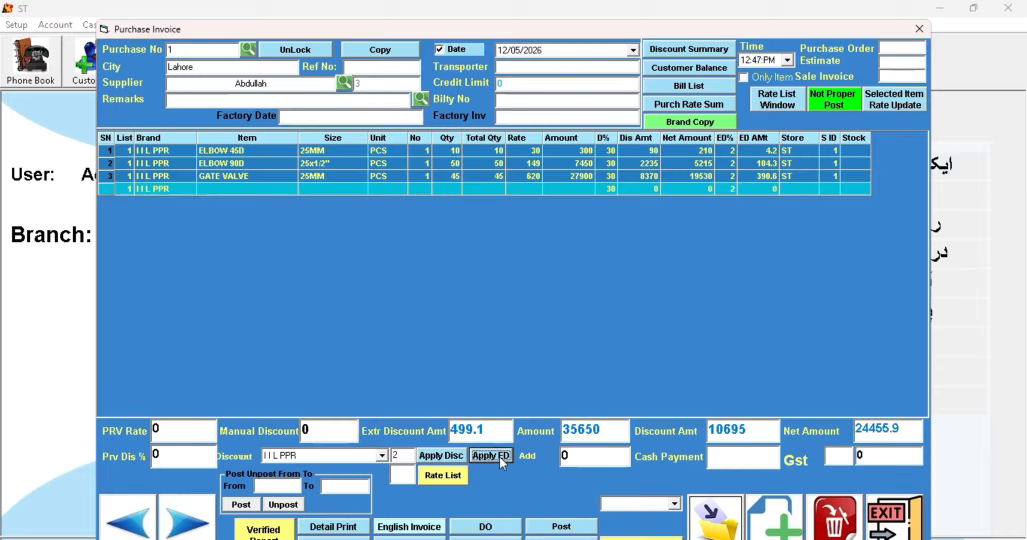